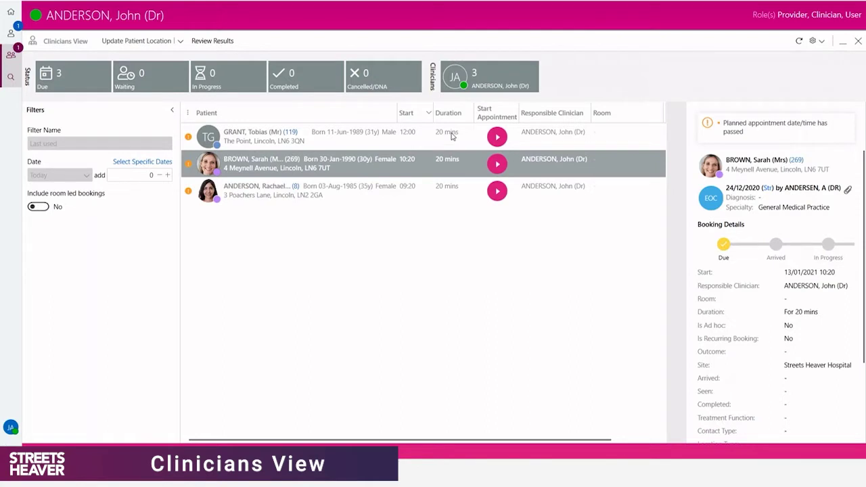
- Start the 10:20 appointment from the clinician's list and open the patient's timeline alongside it
drag(545, 440, 592, 441)
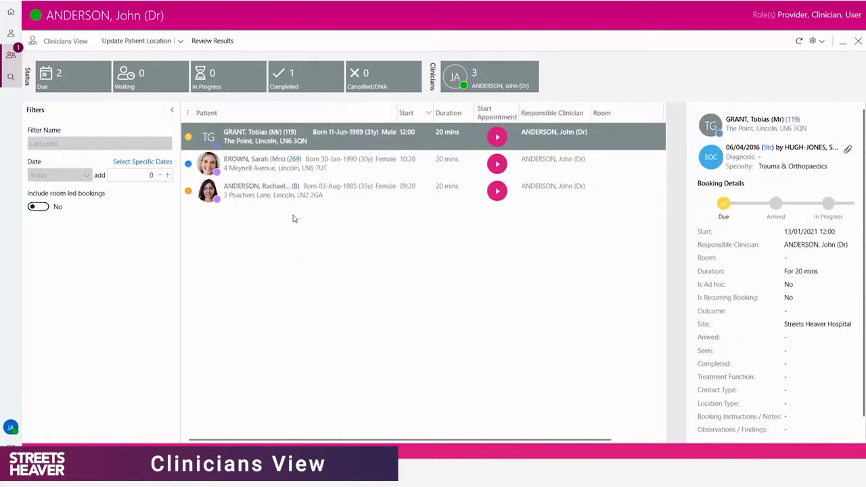
click(351, 164)
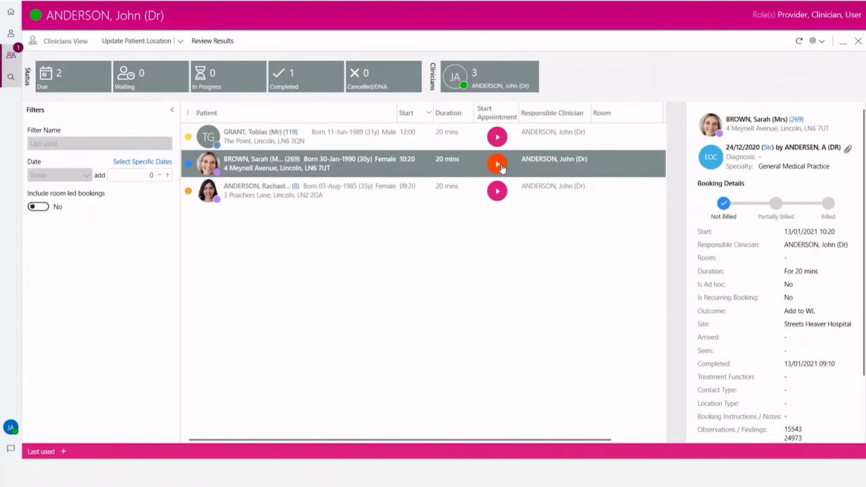
click(498, 165)
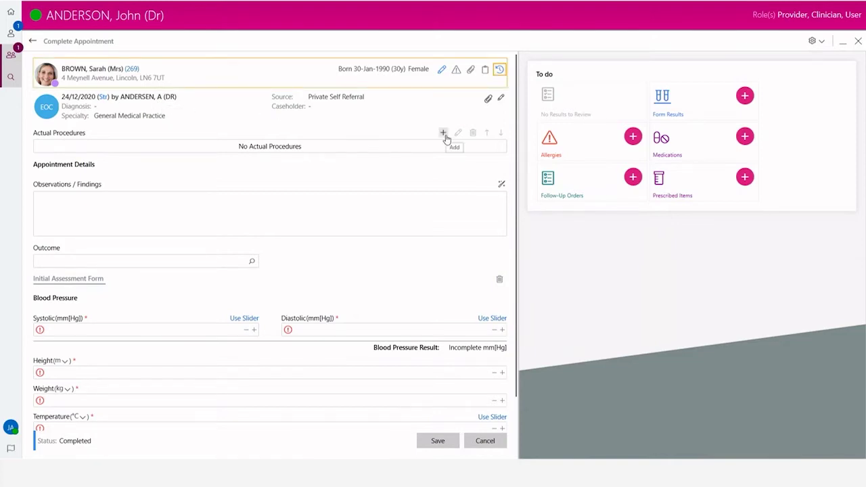
click(500, 70)
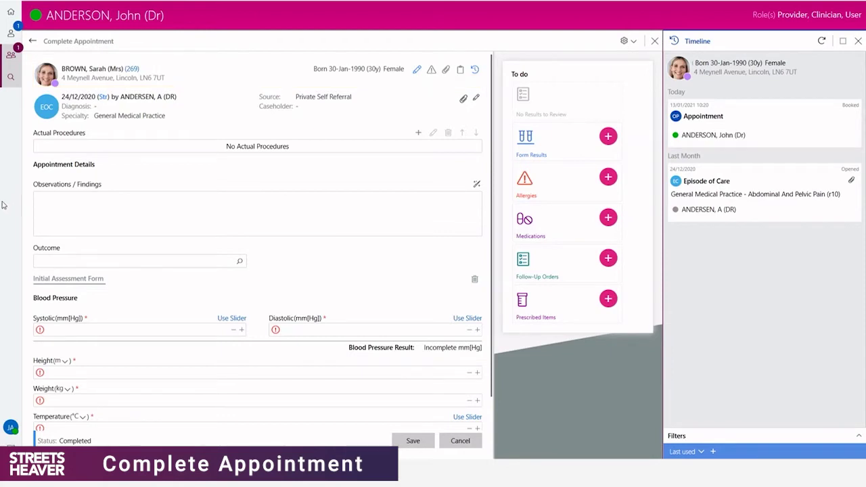
- Enter the codes 15543 and 24973 on separate lines in the appointment's Observations / Findings
click(68, 208)
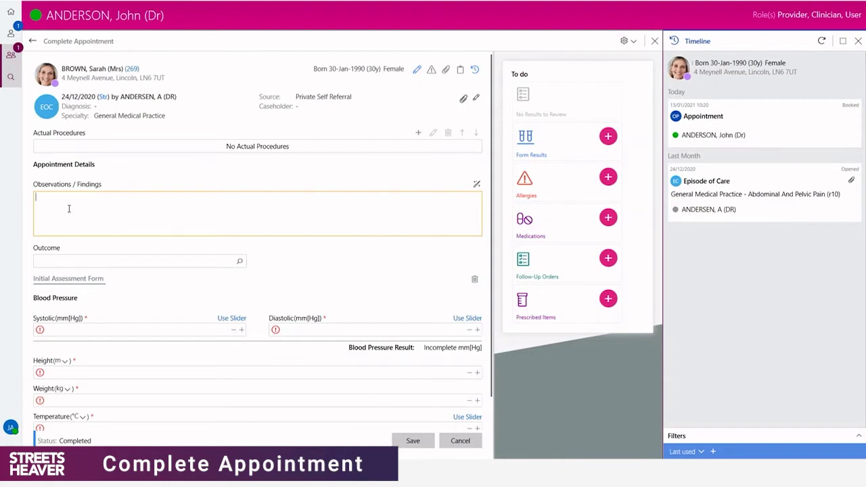
text(15543)
key(Return)
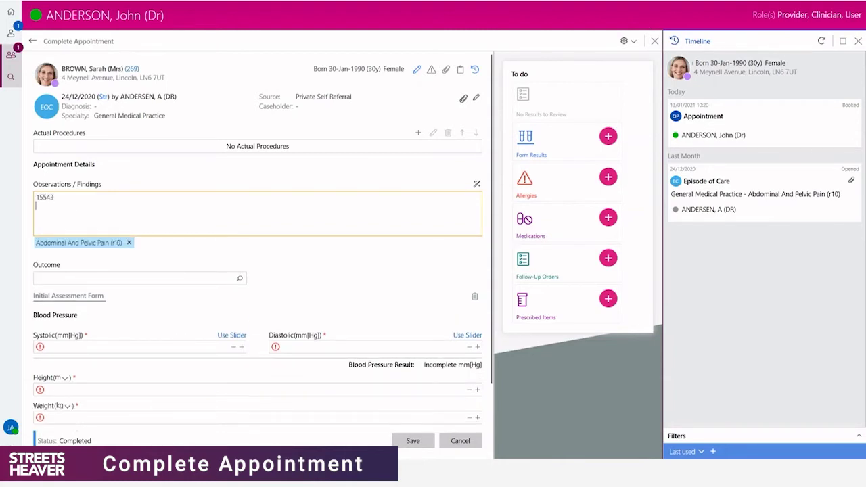
text(24973)
key(Return)
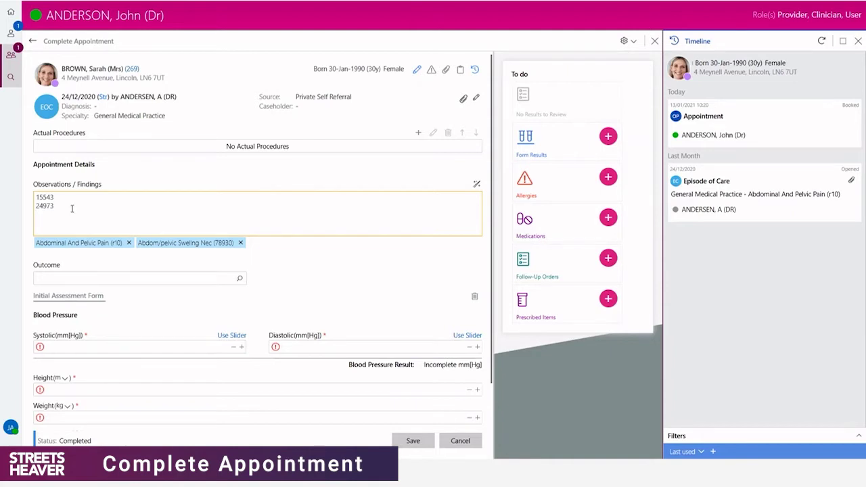
- Set the appointment outcome to Medication Review Required
click(239, 280)
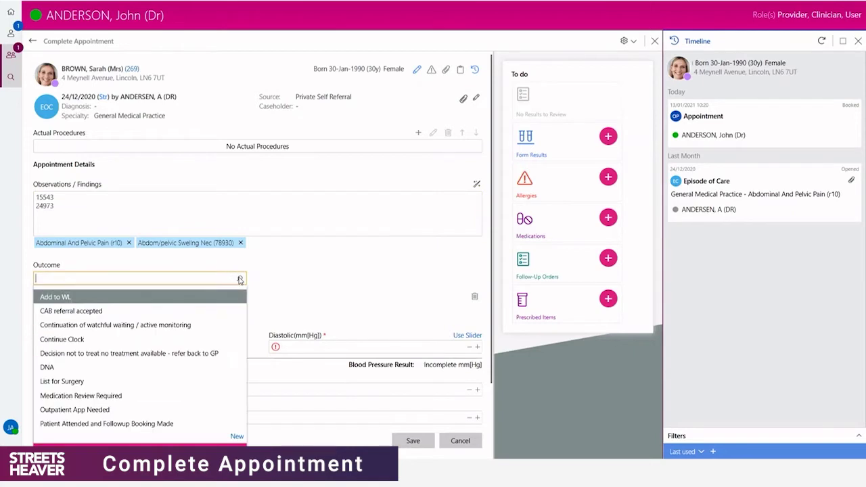
click(81, 396)
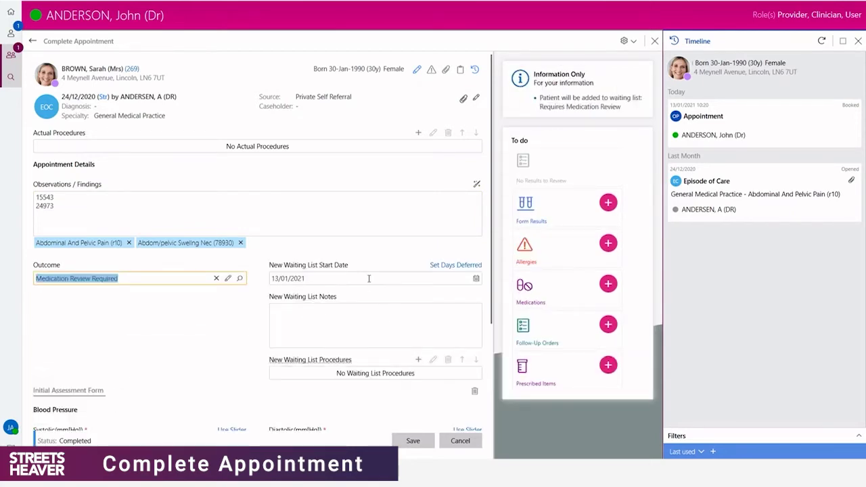
click(336, 316)
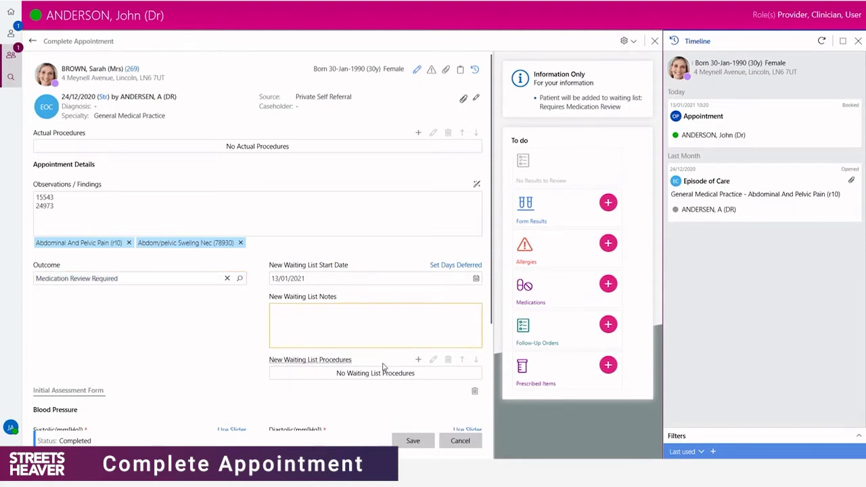
scroll(383, 366, down, 1)
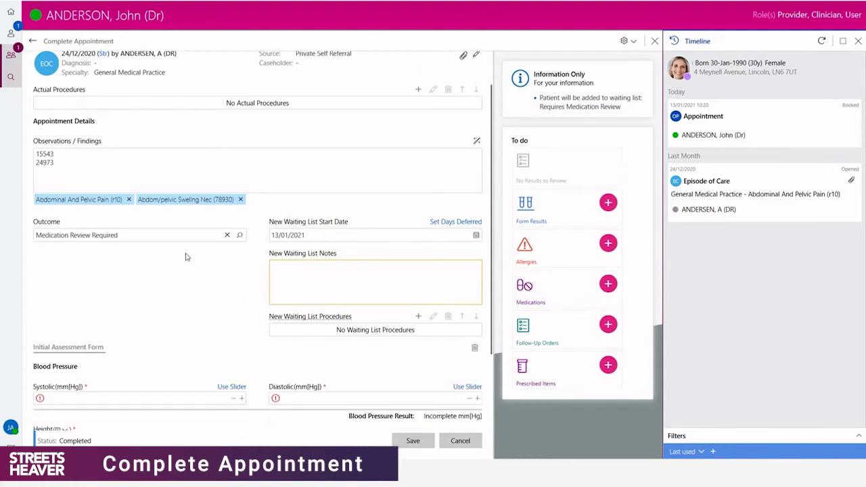
scroll(186, 256, down, 1)
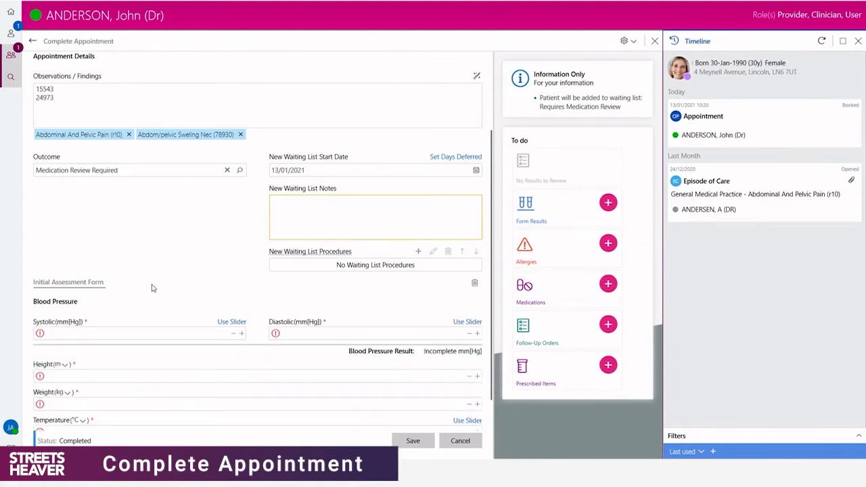
scroll(152, 288, down, 1)
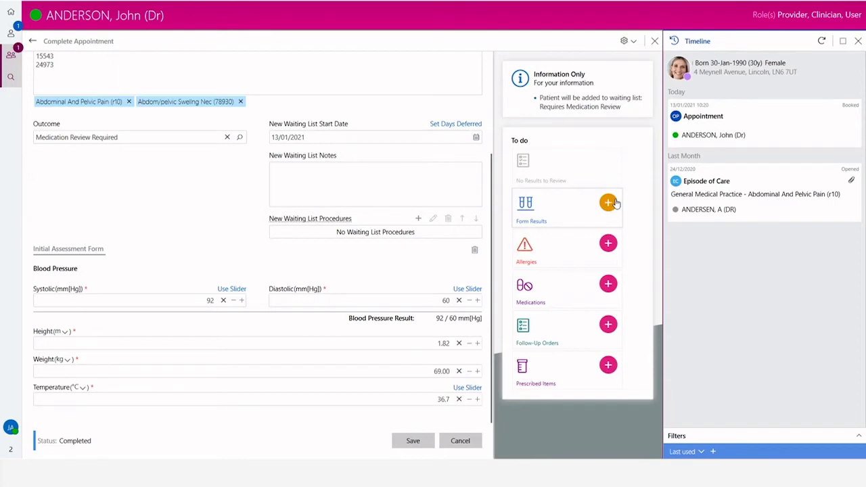
- Add a medication record for the patient with Paracetamol as the medication and Patient as the information source
click(610, 285)
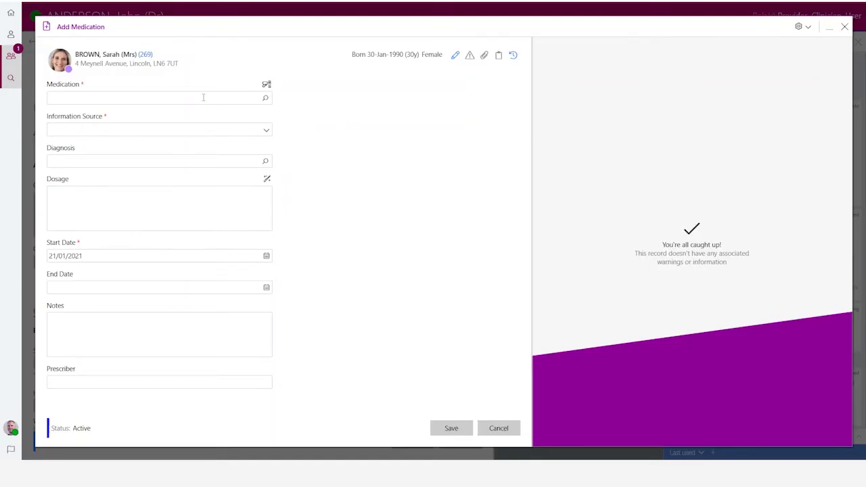
click(203, 97)
text(paracet)
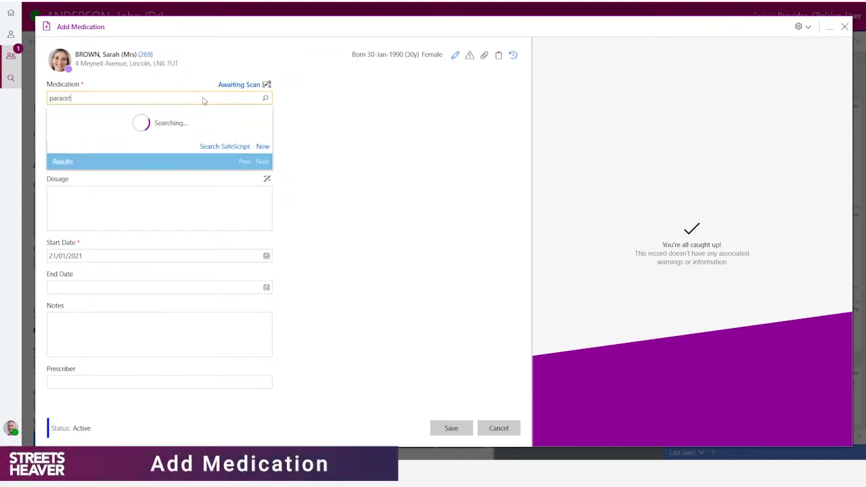
click(159, 121)
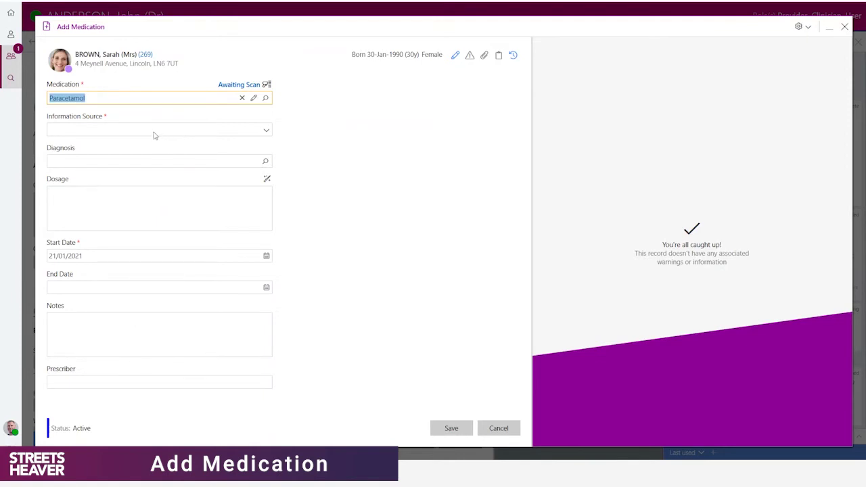
click(152, 132)
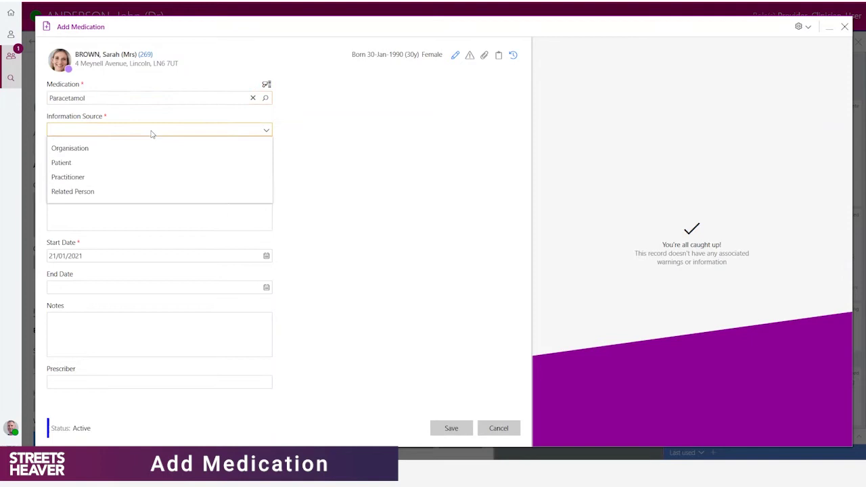
click(96, 163)
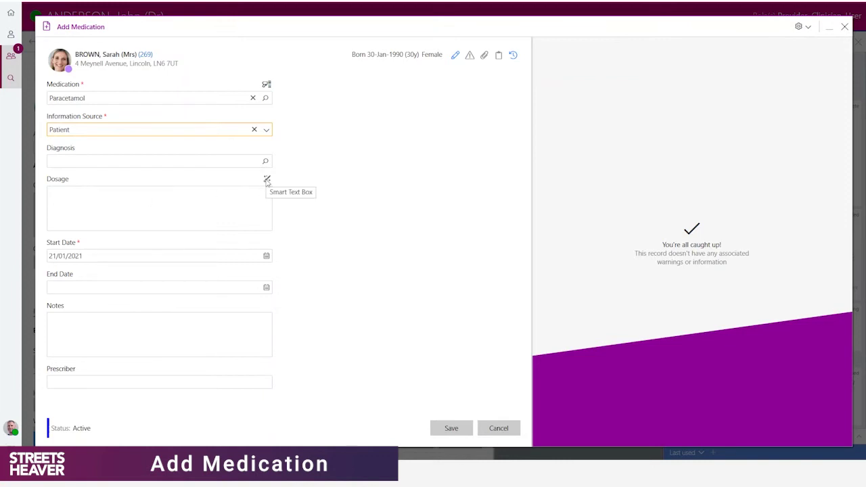
- Enter the dosage using the shorthand tt and save the medication record
click(176, 201)
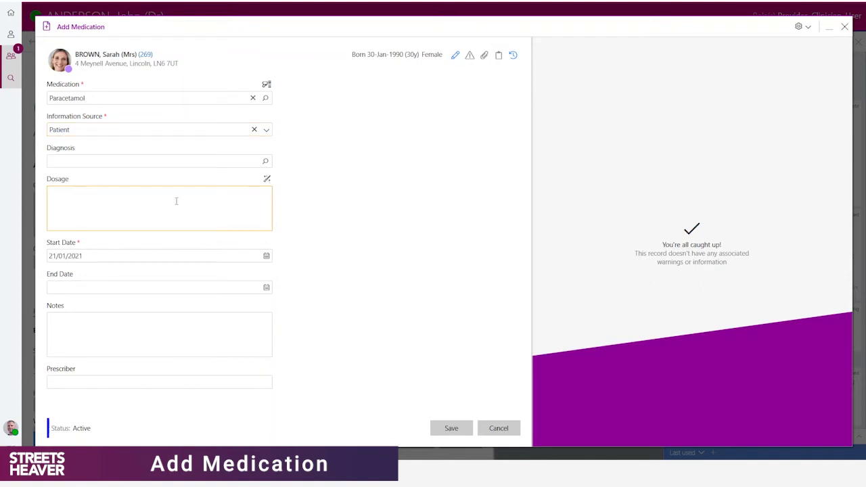
text(tt)
key(Return)
click(456, 428)
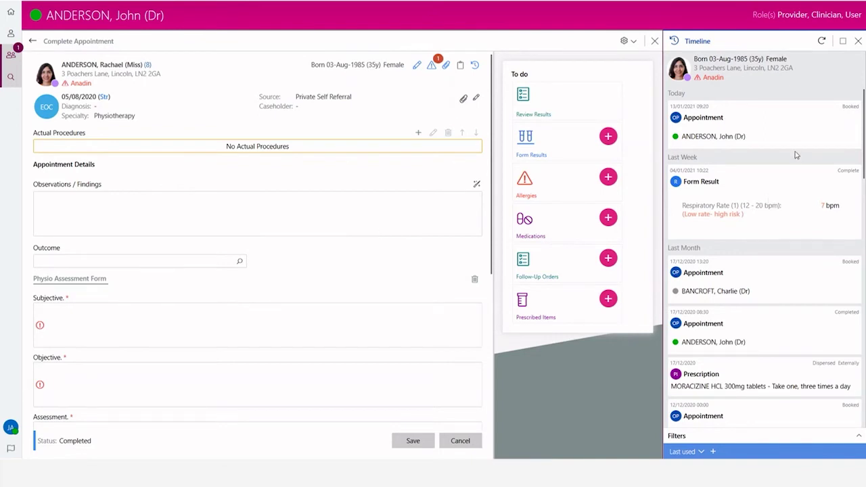
- Apply the saved Orders inc Canc filter to the 09:20 patient's timeline and check the patient's recorded allergies
click(701, 452)
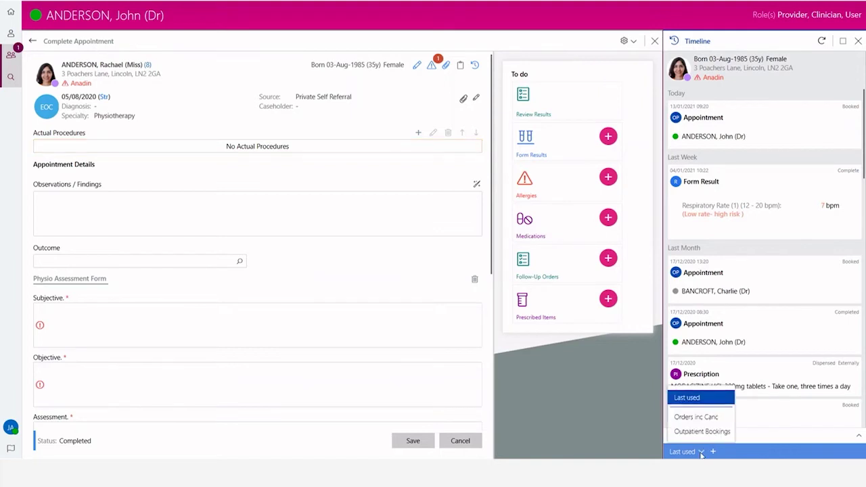
click(700, 416)
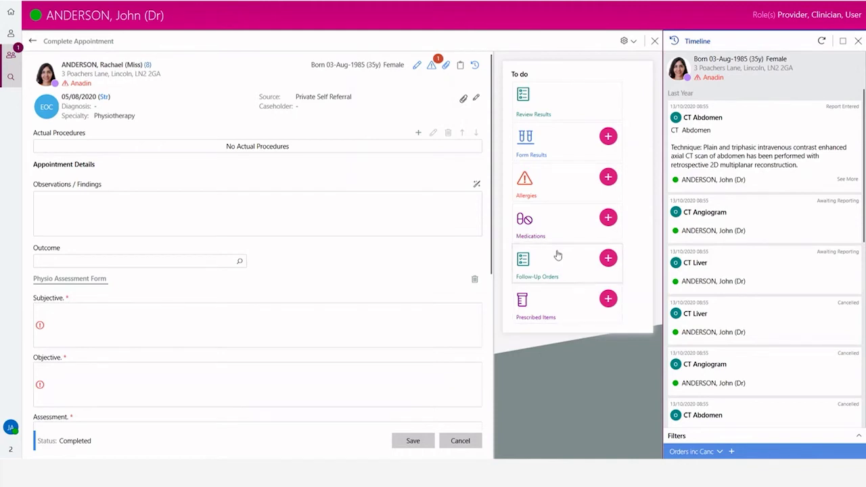
click(544, 181)
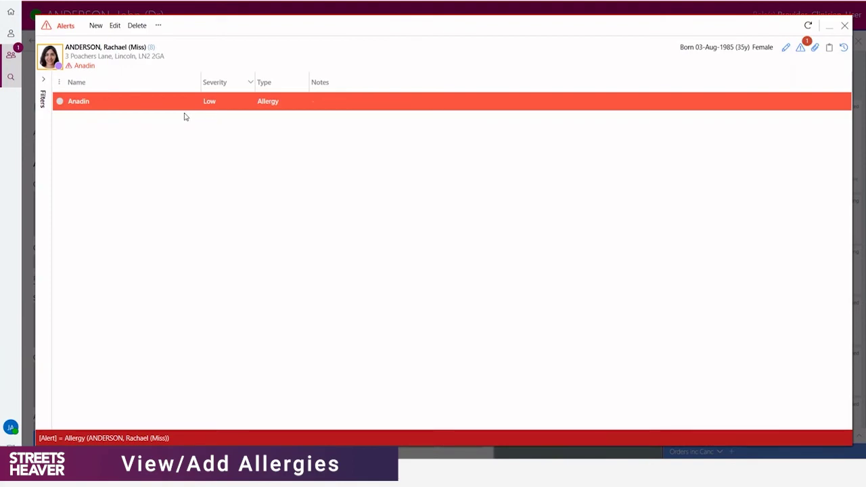
click(844, 26)
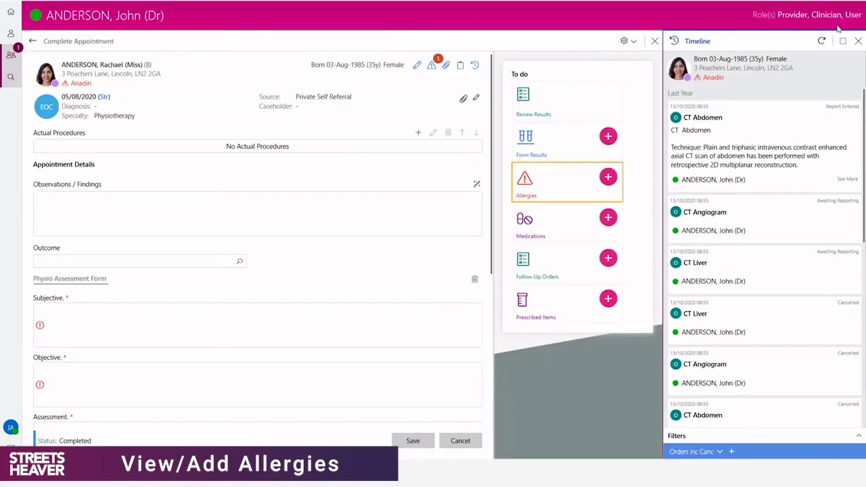
- Review the patient's results, examining the enlarged 13/10/2020 CT Abdomen report and the charted platelet count history
click(542, 113)
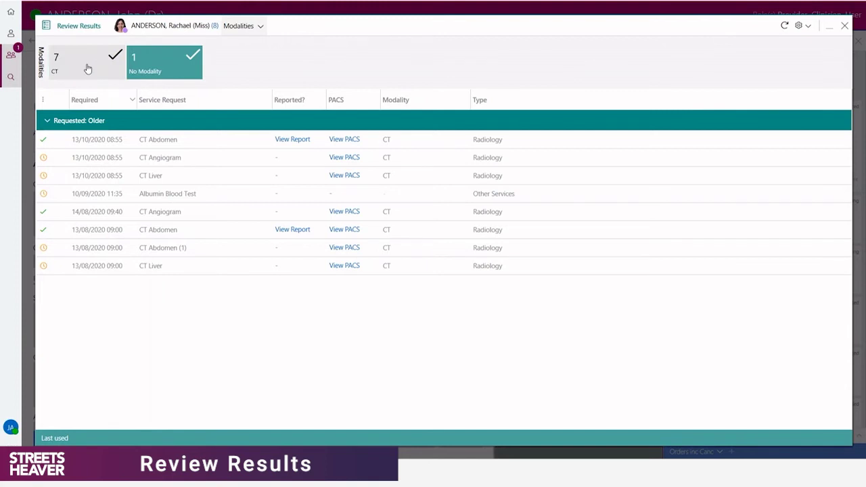
click(293, 141)
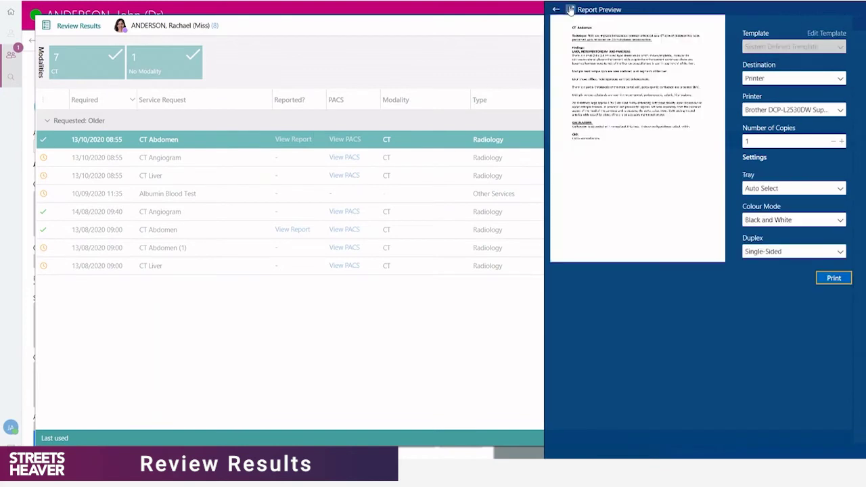
click(571, 9)
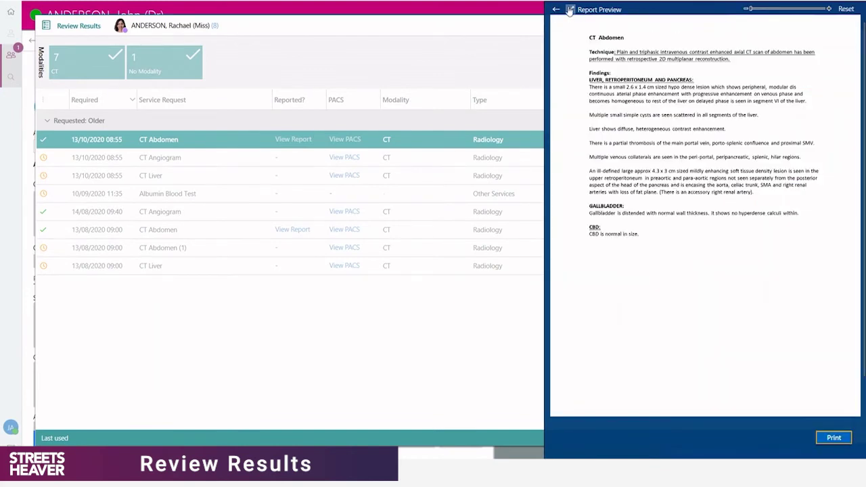
click(557, 9)
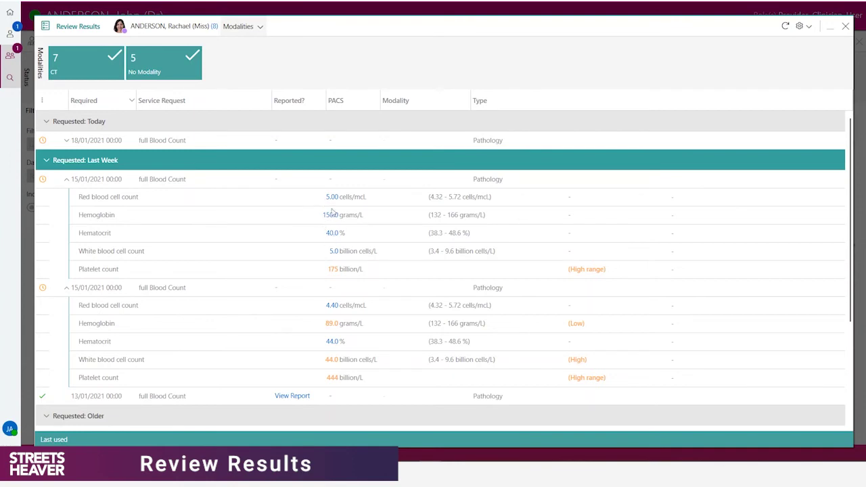
click(335, 270)
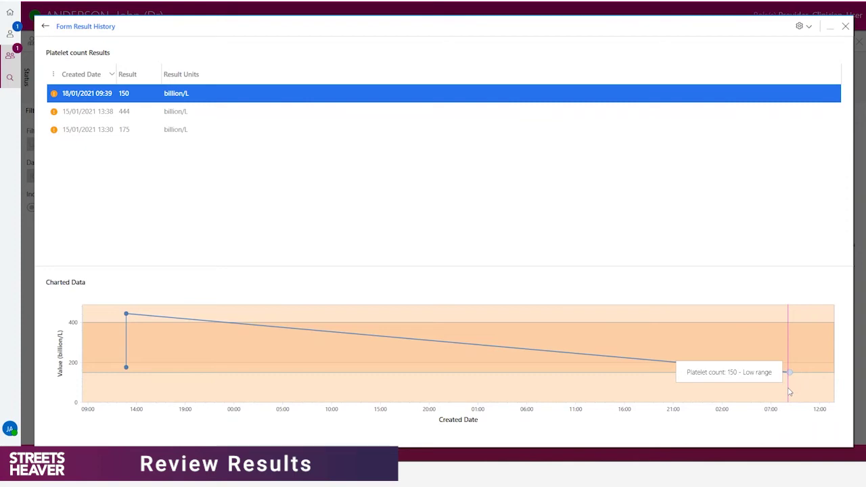
click(845, 26)
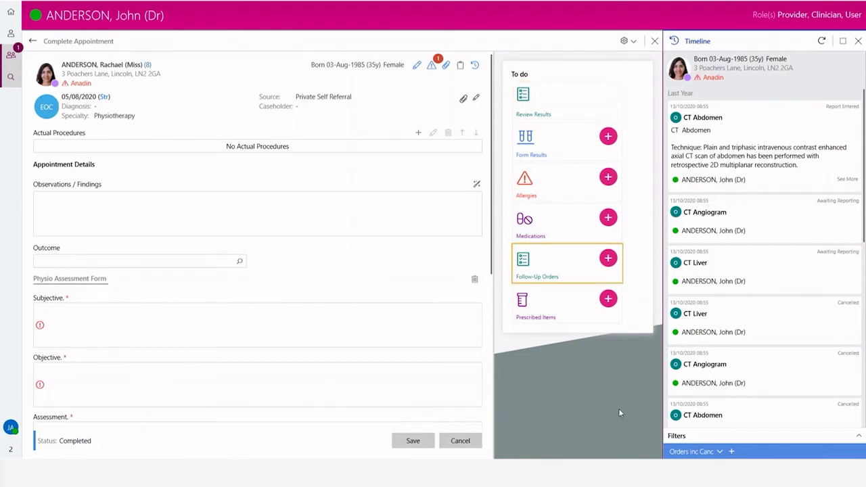
- Start a follow-up order for the patient, view the Top 50 Used service requests, and discard the order without saving
click(608, 259)
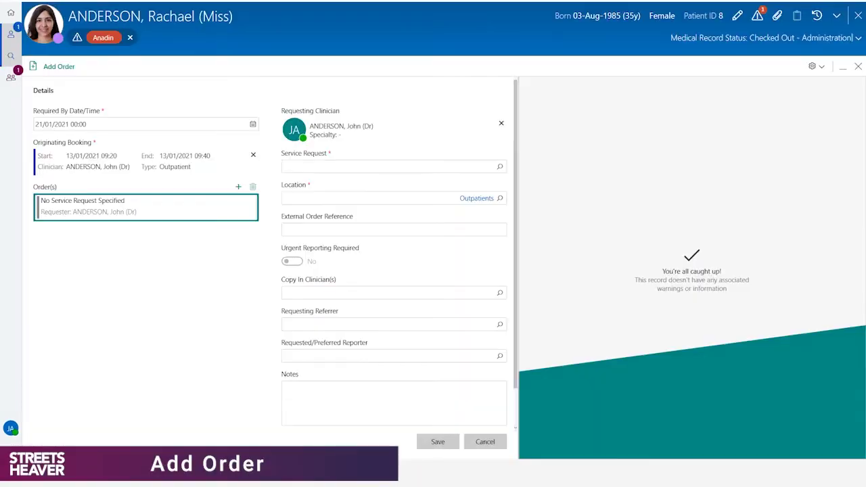
click(499, 167)
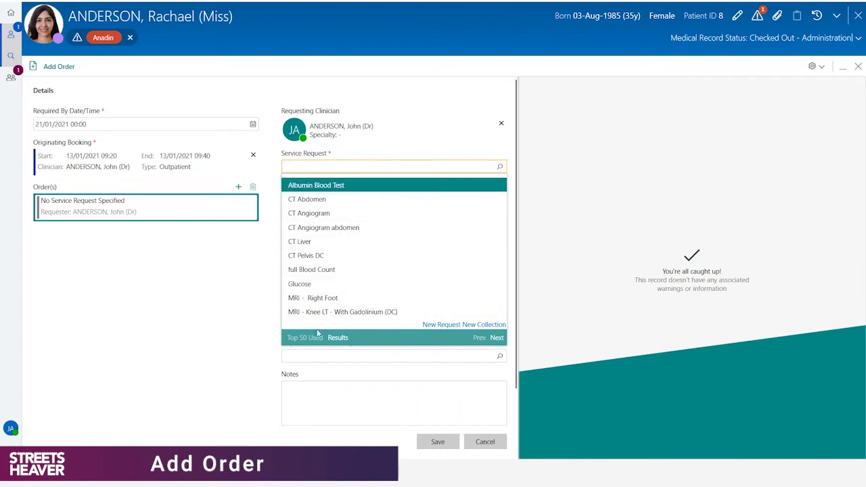
click(305, 337)
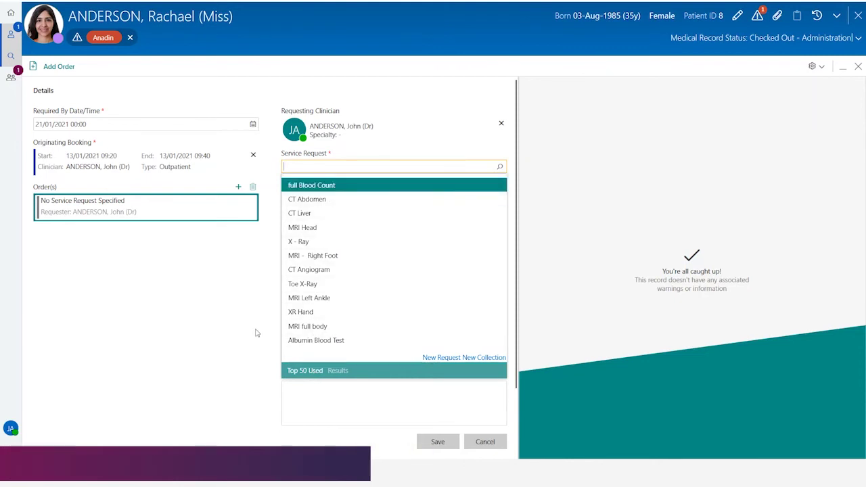
click(228, 318)
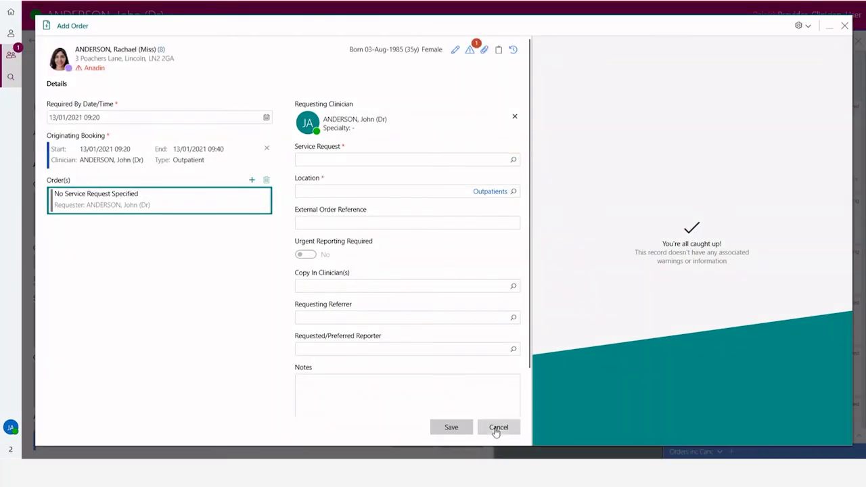
click(497, 427)
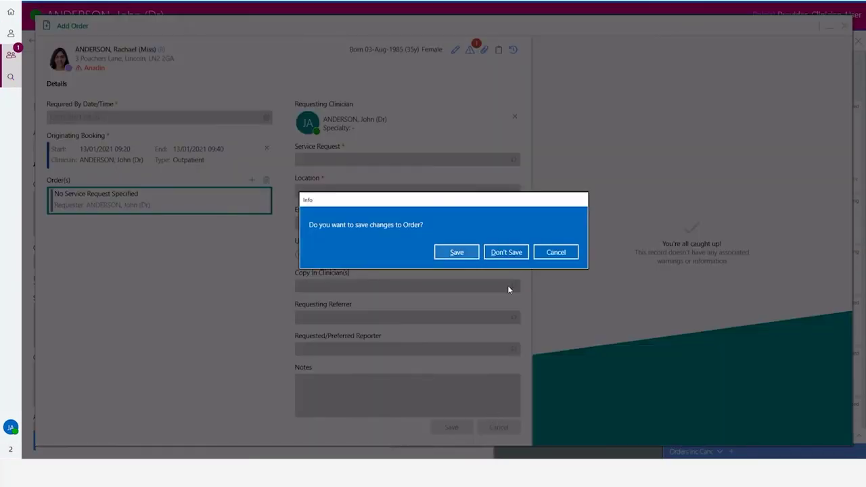
click(501, 253)
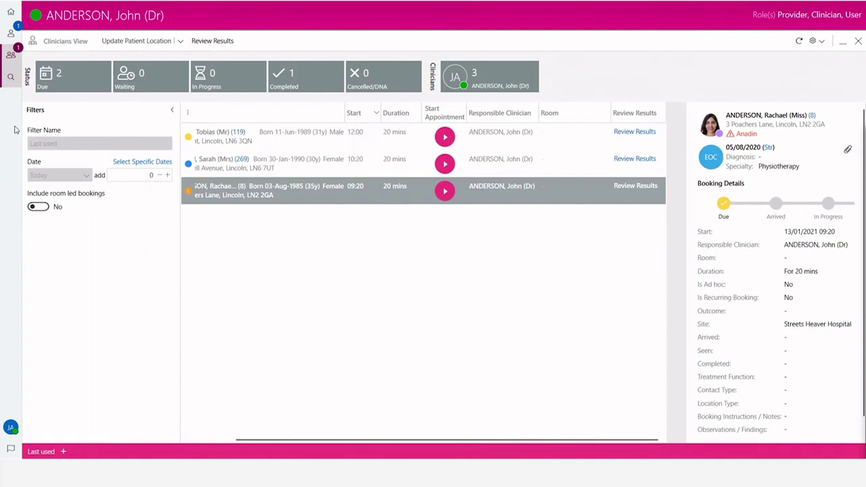
- Open the signed-in clinician's person record for editing and check the default first and follow-up appointment forms in the clinician details
click(11, 427)
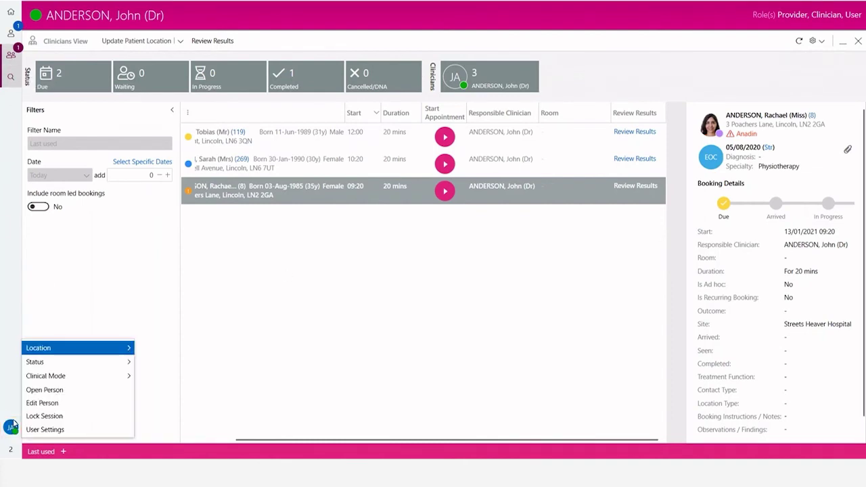
click(56, 404)
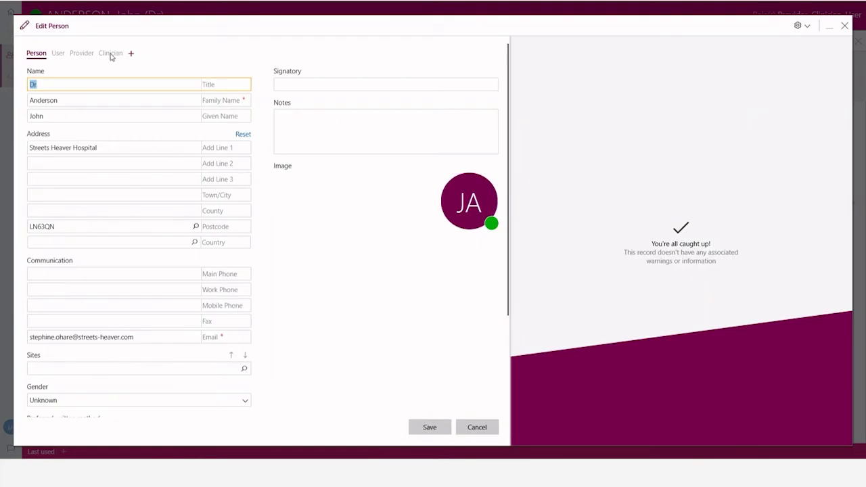
click(110, 53)
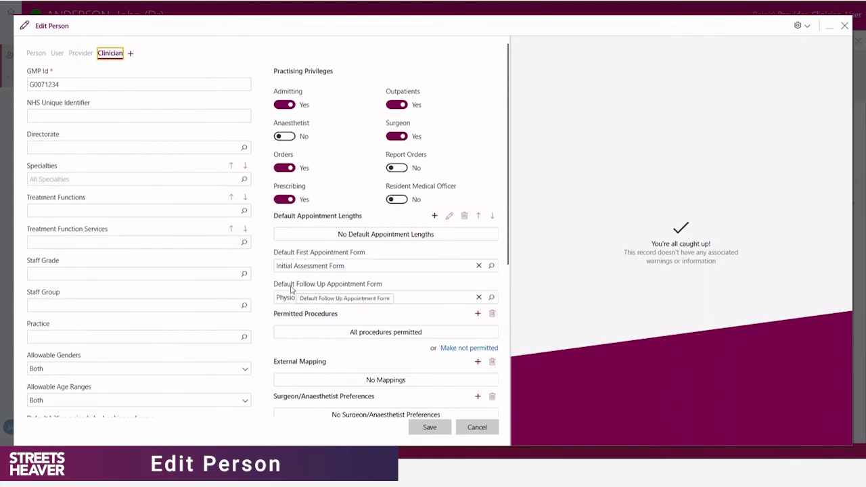
click(390, 265)
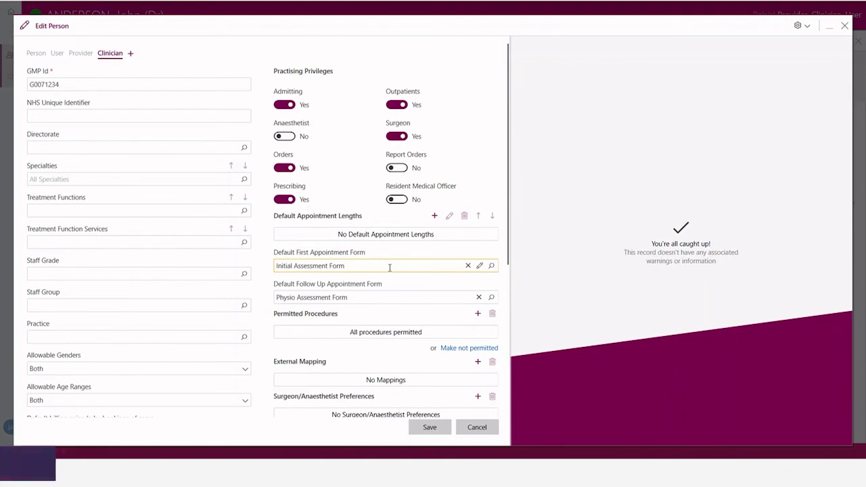
click(363, 297)
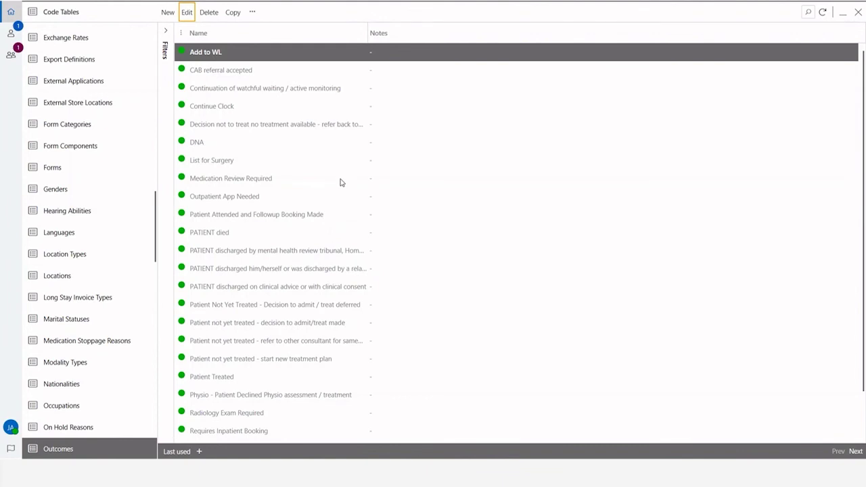
- Open the Add to WL outcome for editing and examine its waiting list, episode of care source and record type settings
click(185, 13)
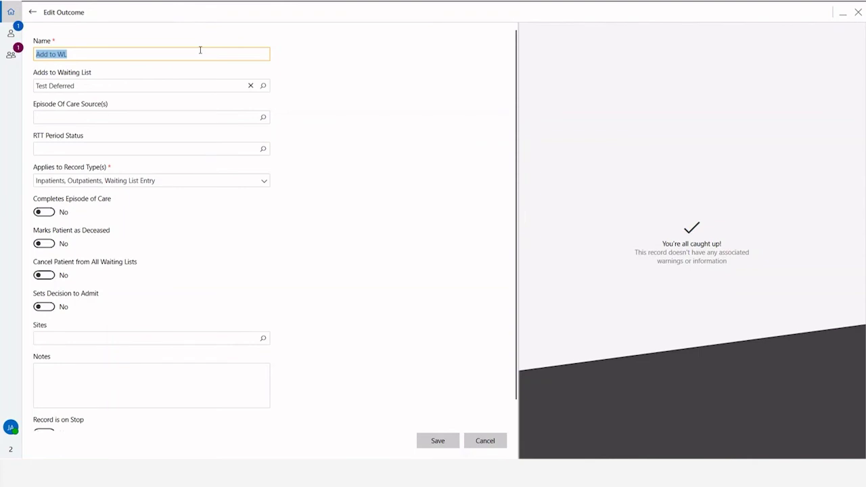
click(151, 82)
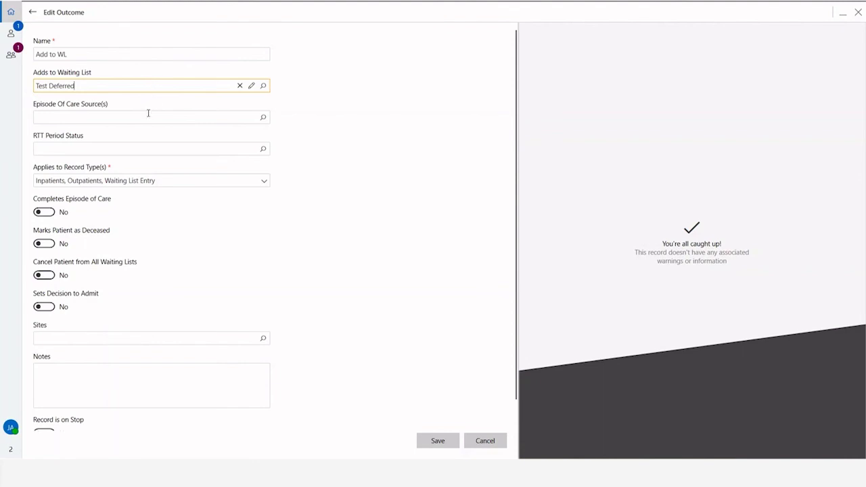
click(148, 115)
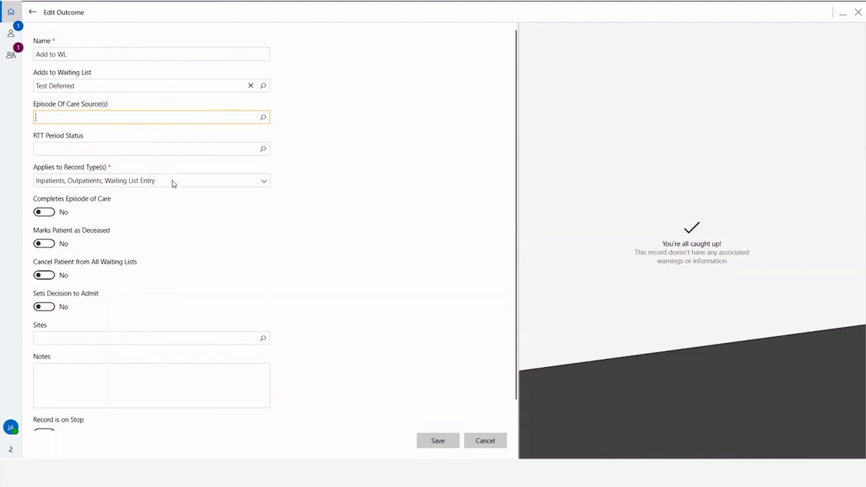
scroll(172, 186, down, 1)
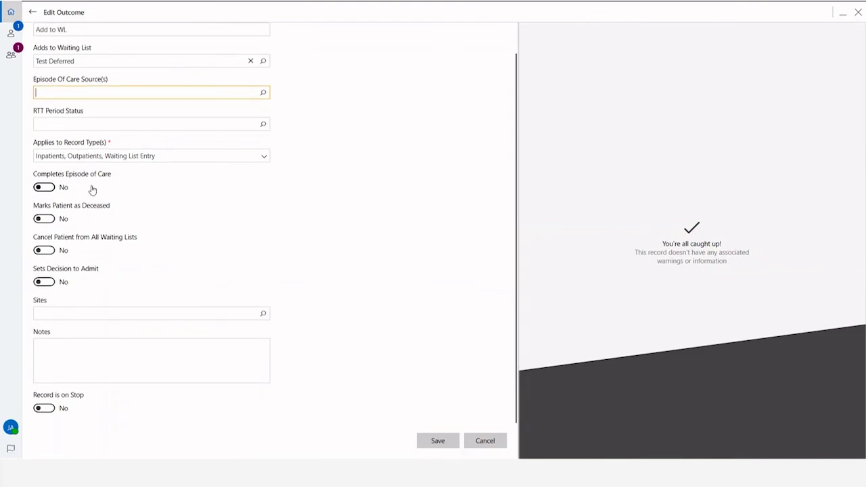
- Try the Completes Episode of Care and Cancel Patient from All Waiting Lists options on the outcome, leaving both switched off
click(46, 187)
click(46, 188)
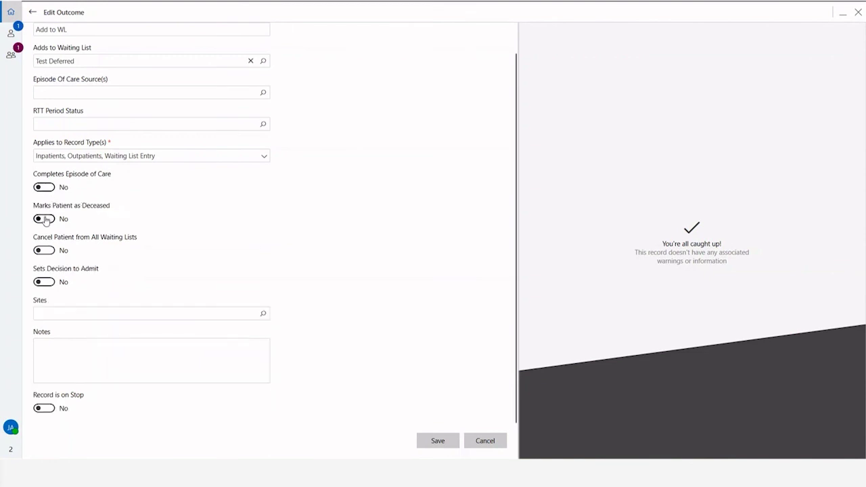
click(46, 251)
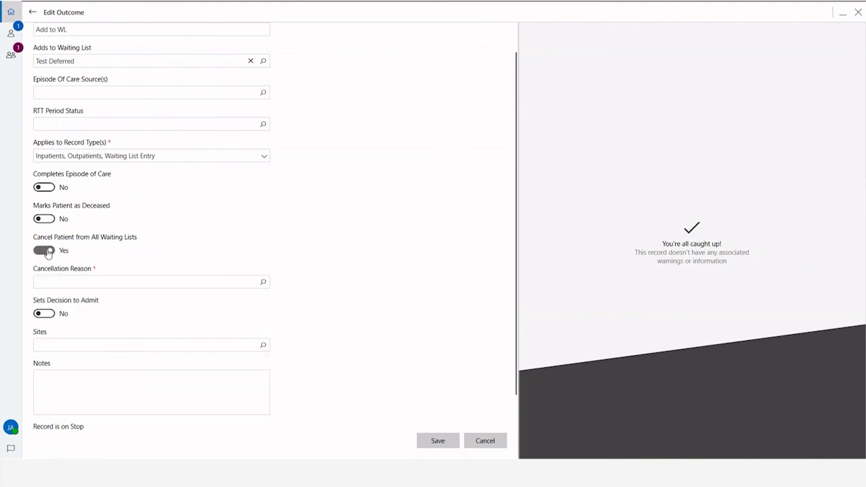
click(46, 251)
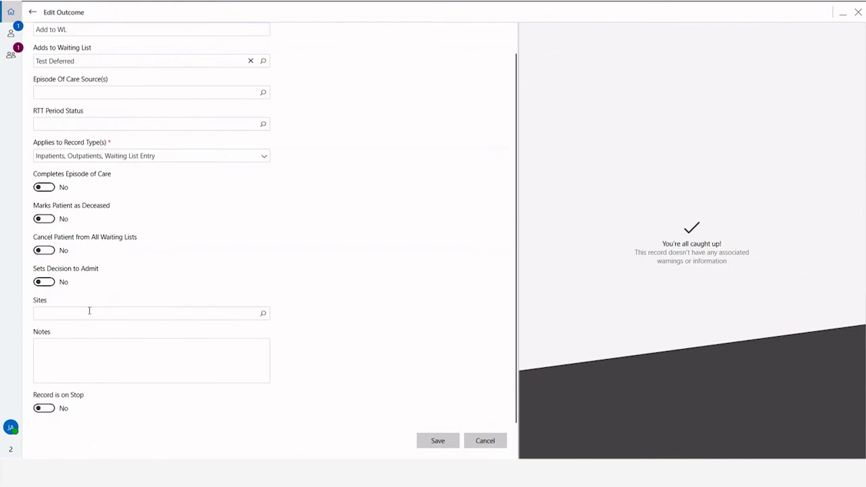
click(63, 346)
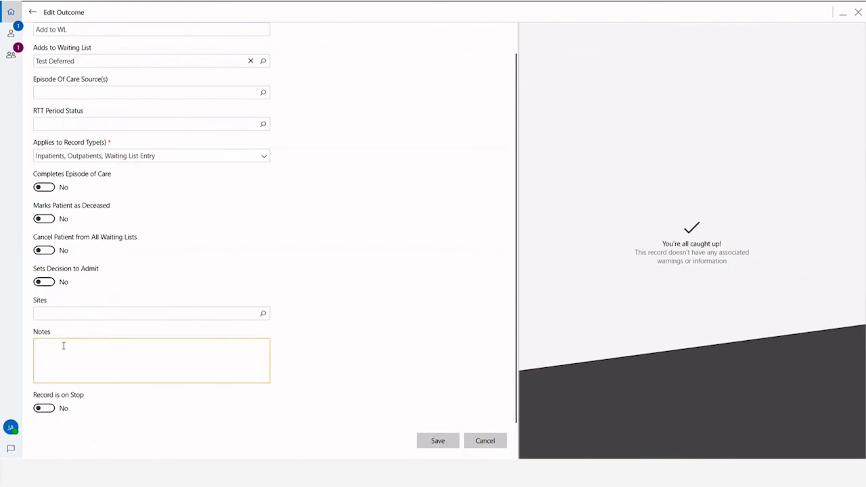